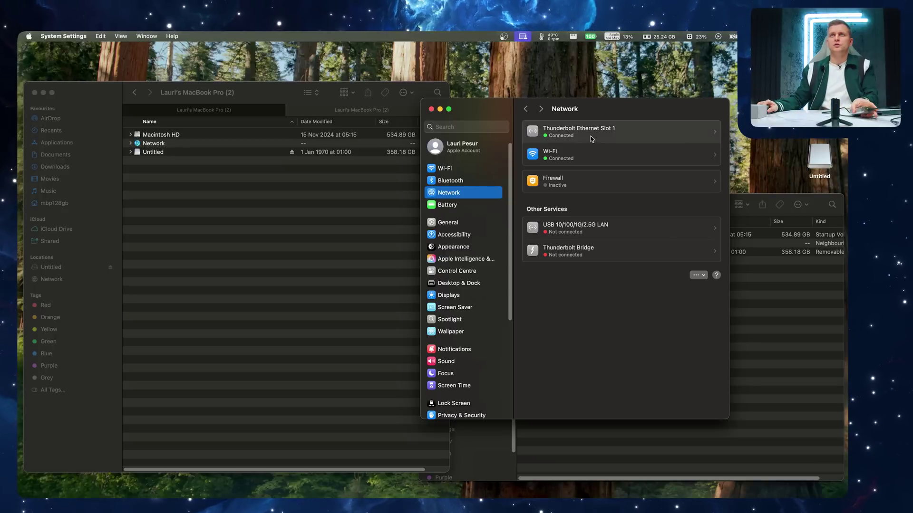
- Open the Thunderbolt Ethernet Slot 1 connection details in Network settings
left_click(591, 136)
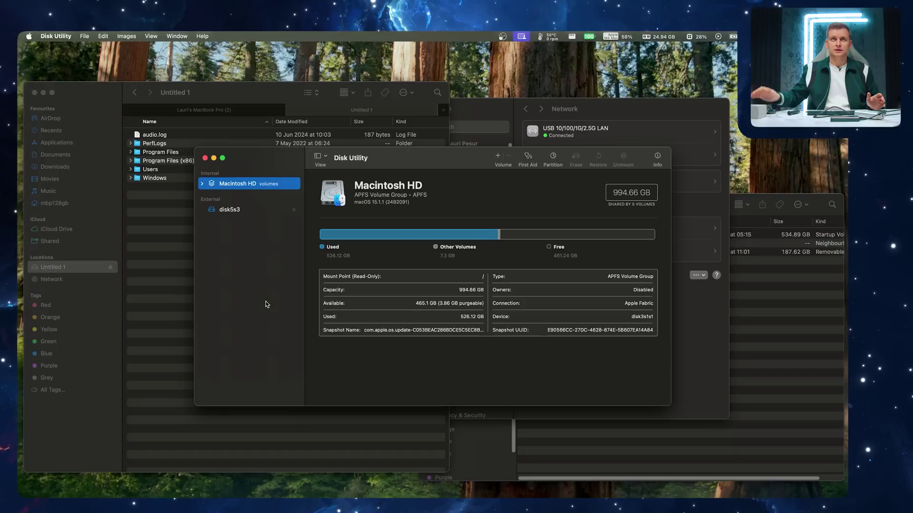
- Erase external disk disk5s3 as APFS, naming it 990 Pro 1Tb
left_click(257, 211)
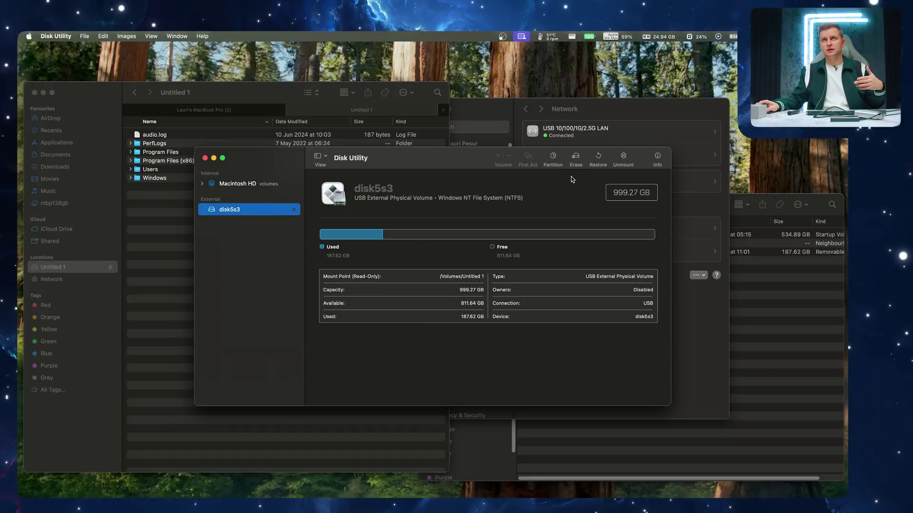
left_click(576, 161)
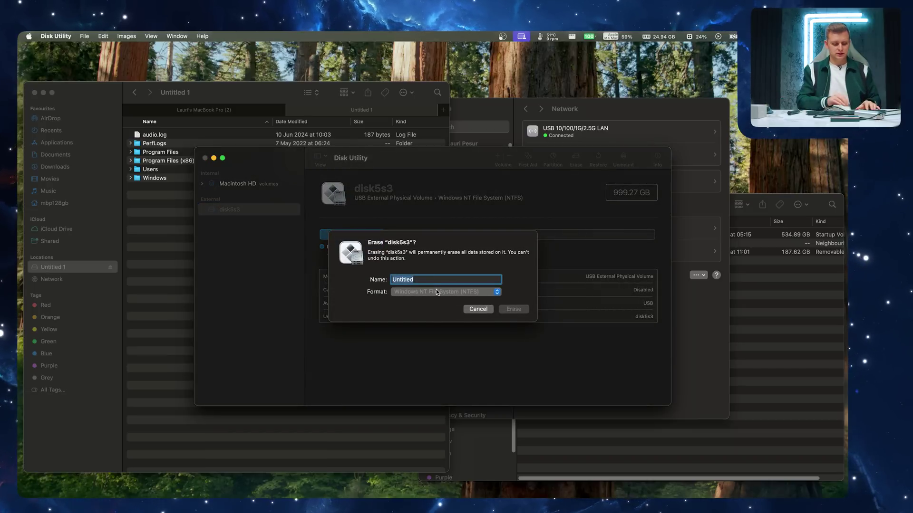
type("Samsun 990 Pro")
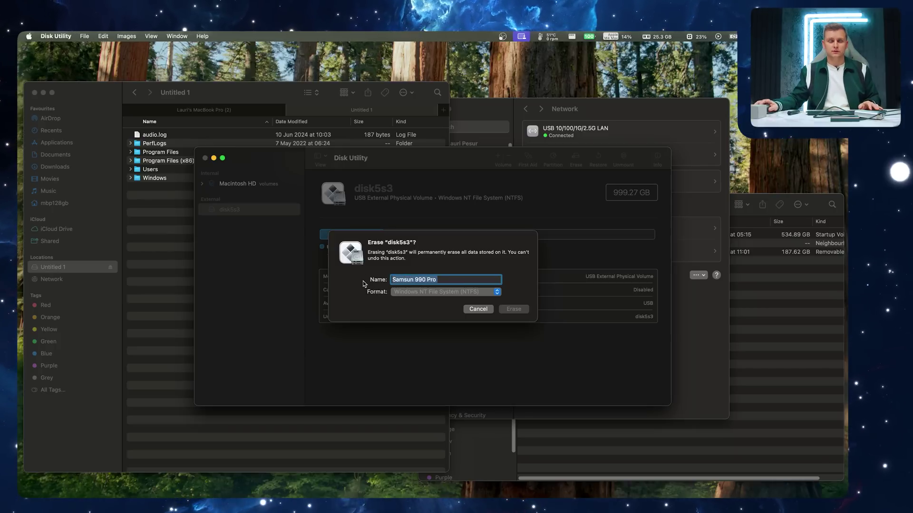
type("99")
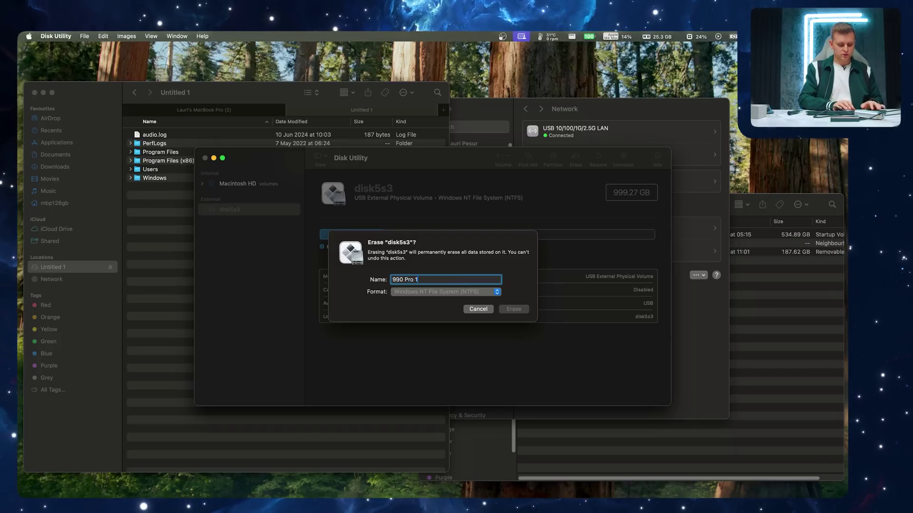
left_click(454, 293)
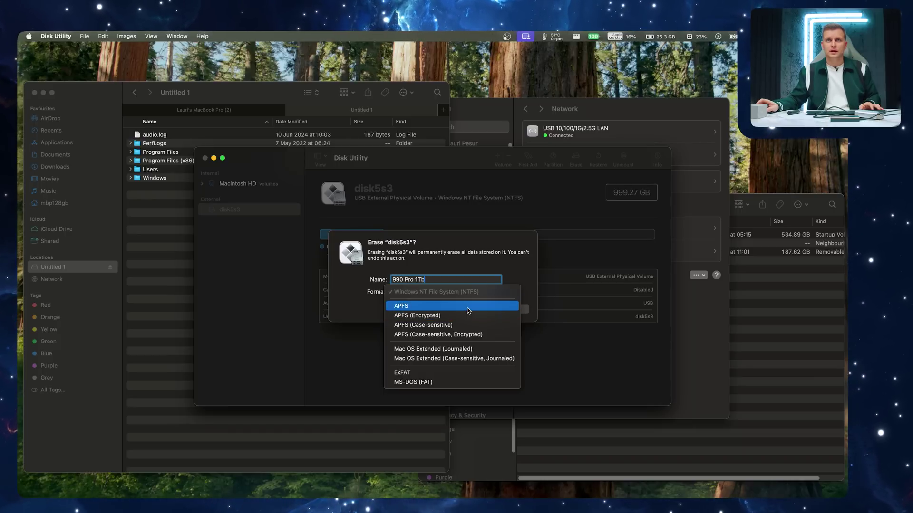
left_click(468, 311)
left_click(514, 310)
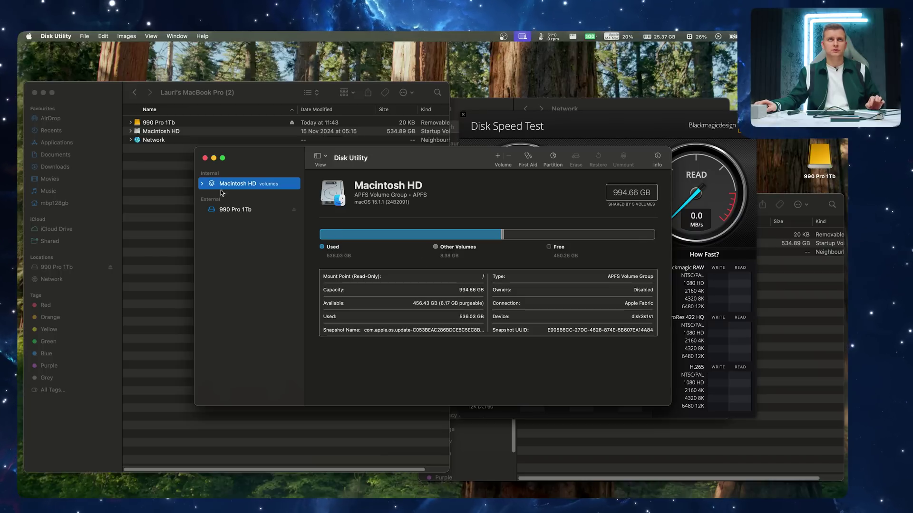
- Close Disk Utility and benchmark 990 Pro 1Tb: 929.6 MB/s write, 787.5 MB/s read
left_click(205, 157)
left_click(68, 272)
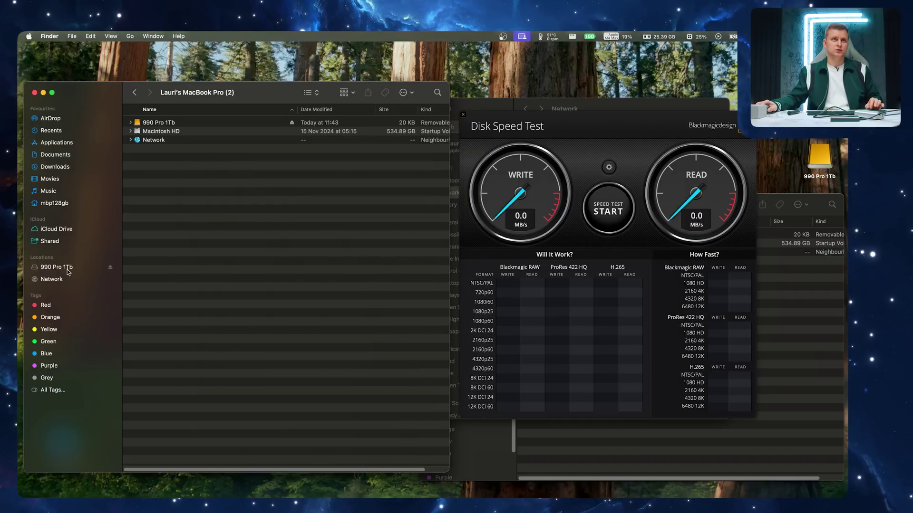
left_click(588, 144)
left_click(609, 167)
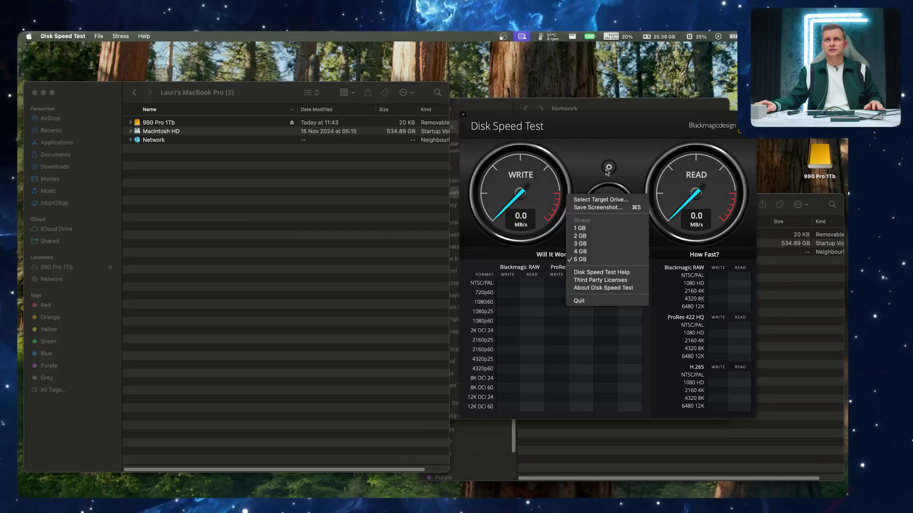
left_click(612, 201)
left_click(288, 266)
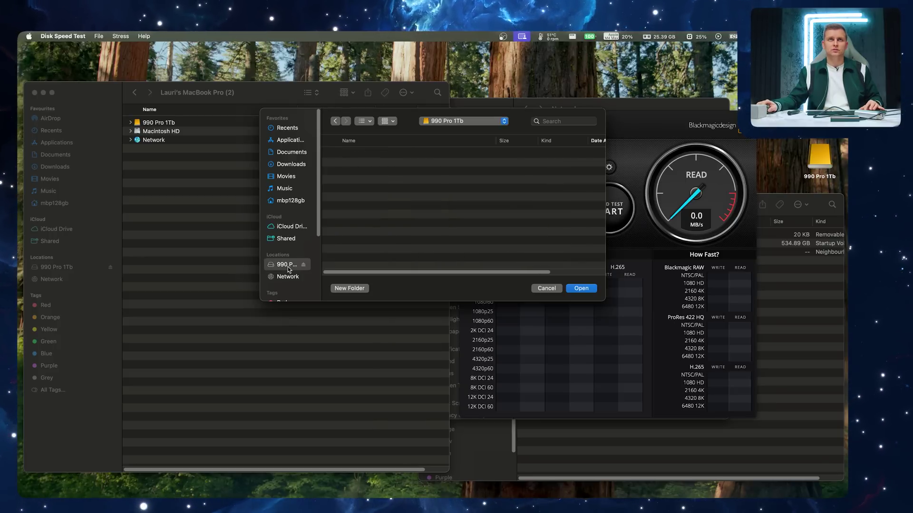
left_click(581, 288)
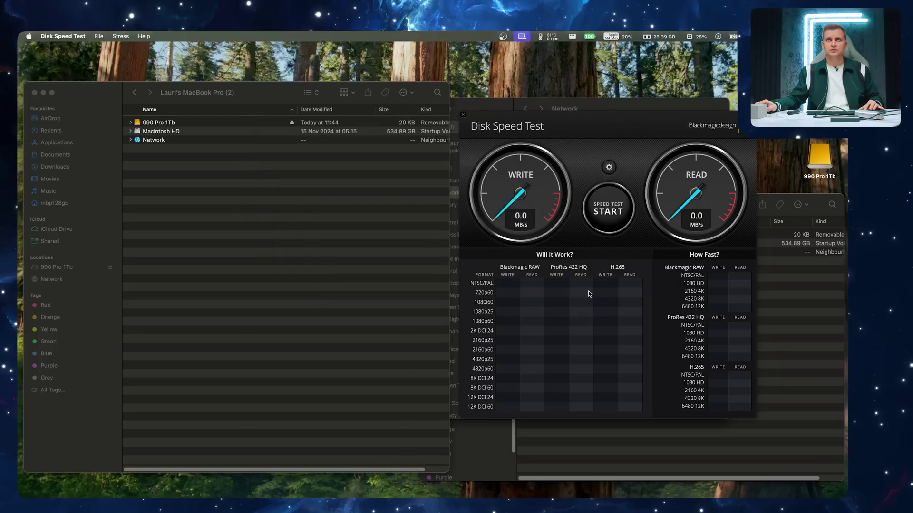
left_click(608, 210)
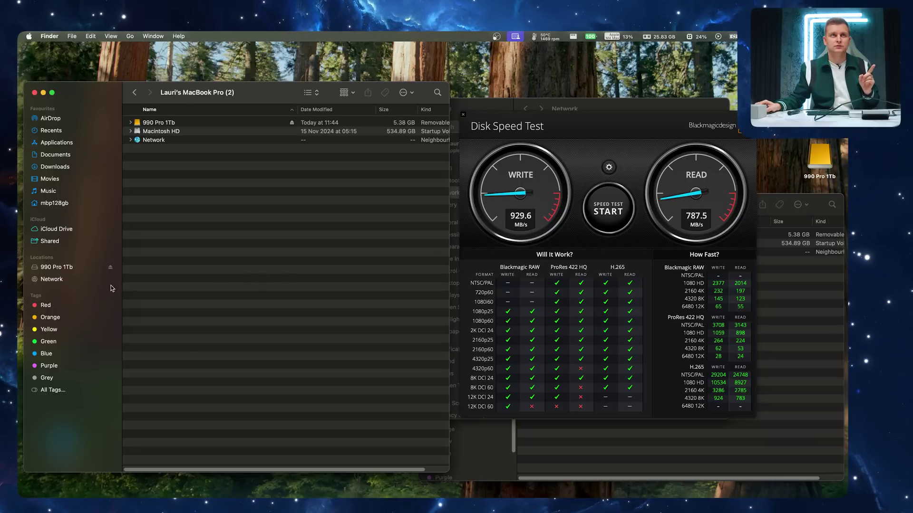
- Rerun the 990 Pro 1Tb speed test (2847.6 MB/s write, 2909.0 MB/s read), then close it
left_click(609, 167)
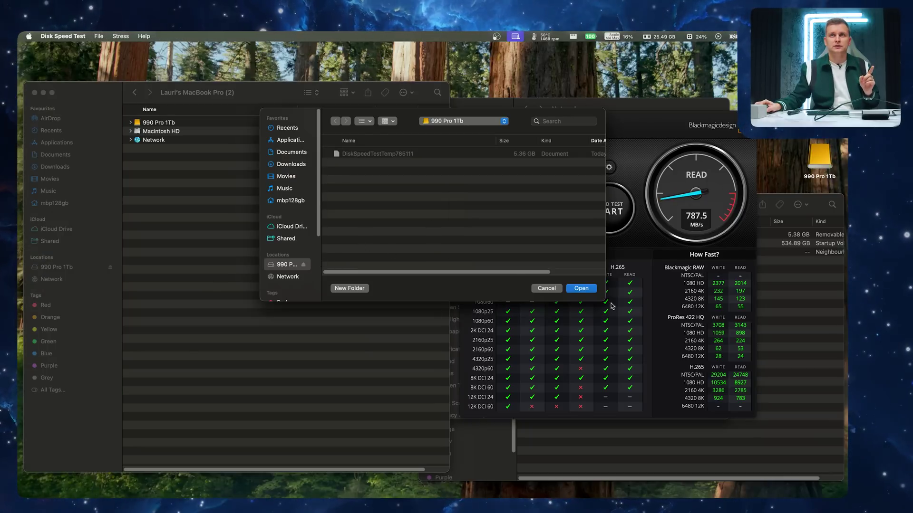
left_click(580, 287)
left_click(612, 212)
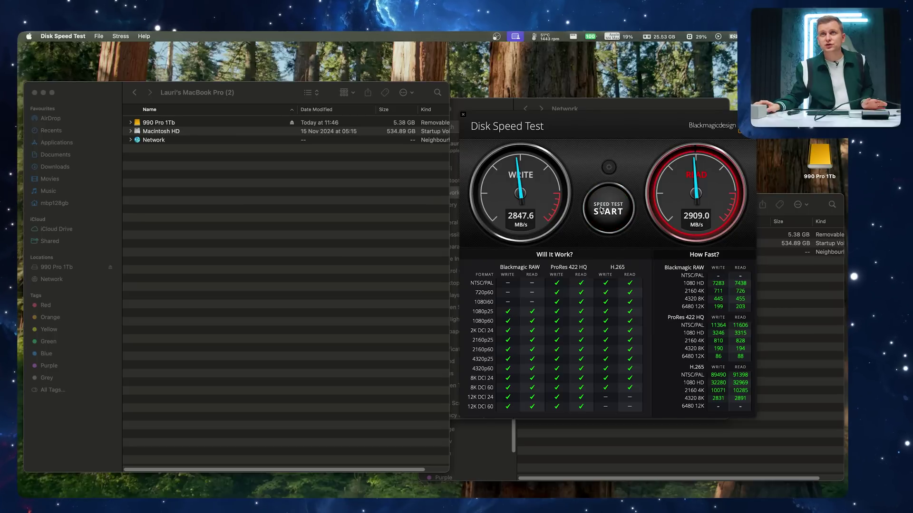
left_click(463, 114)
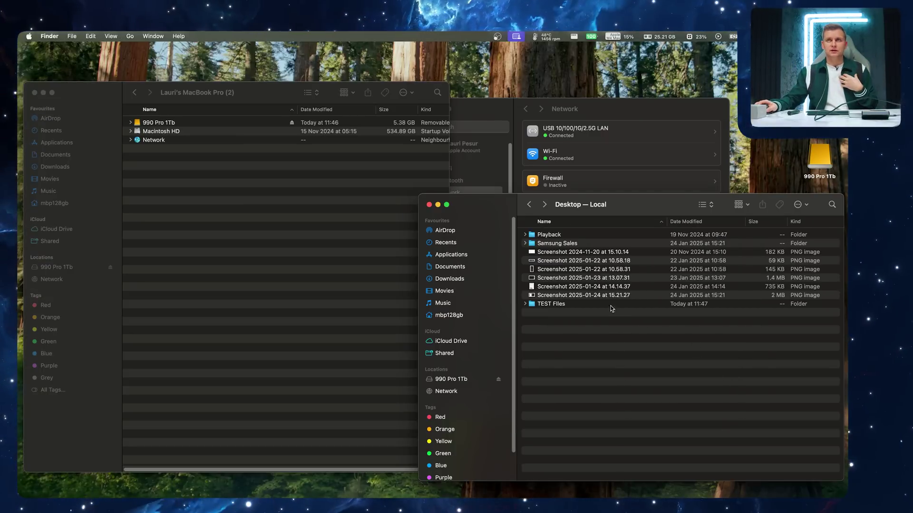
- Copy the 77-item TEST FIles folder from the Desktop onto the 990 Pro 1Tb drive
left_click(551, 304)
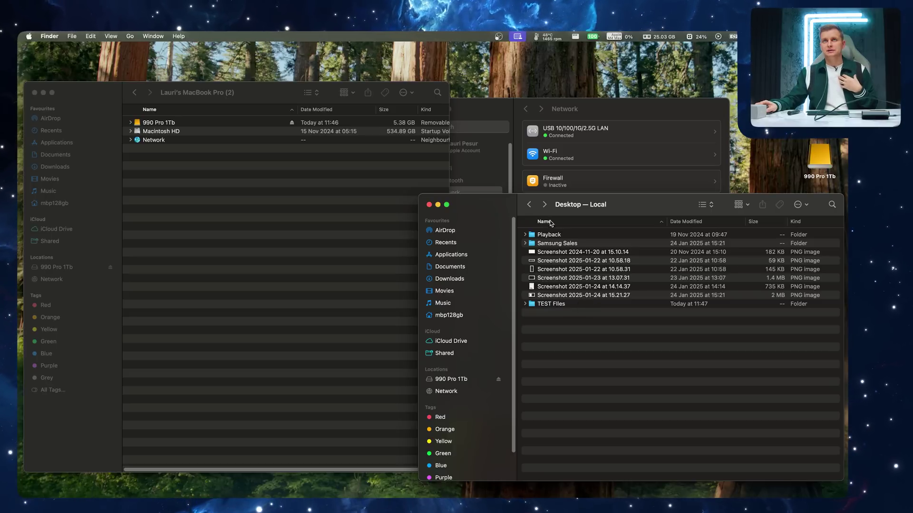
key("space")
key("space")
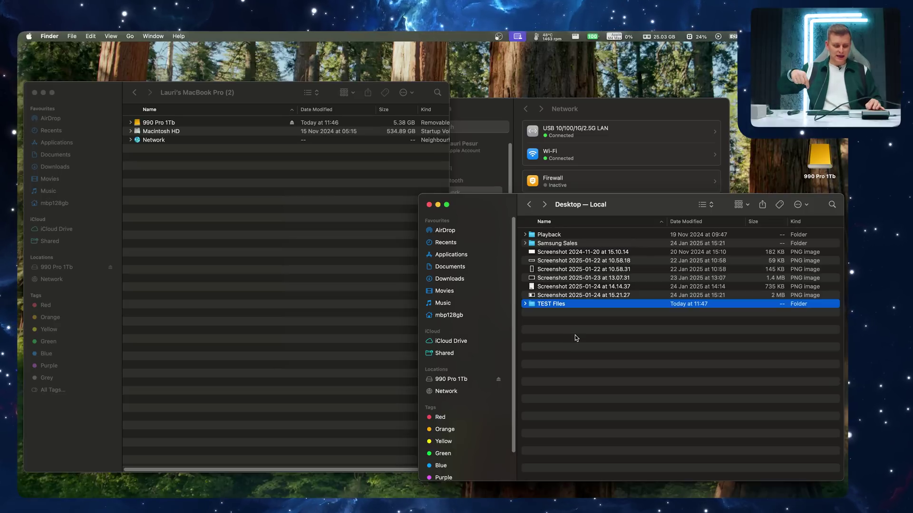
left_click(243, 219)
key("Down")
key("super+Down")
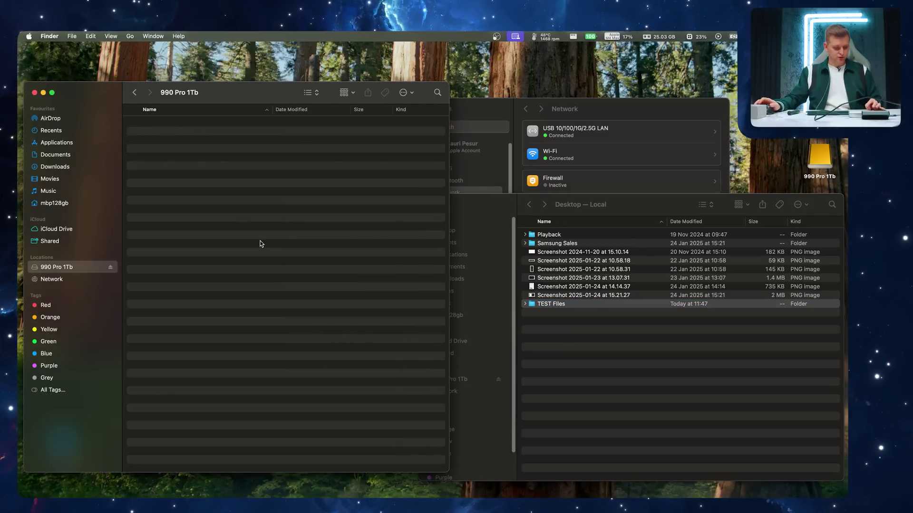
key("super+v")
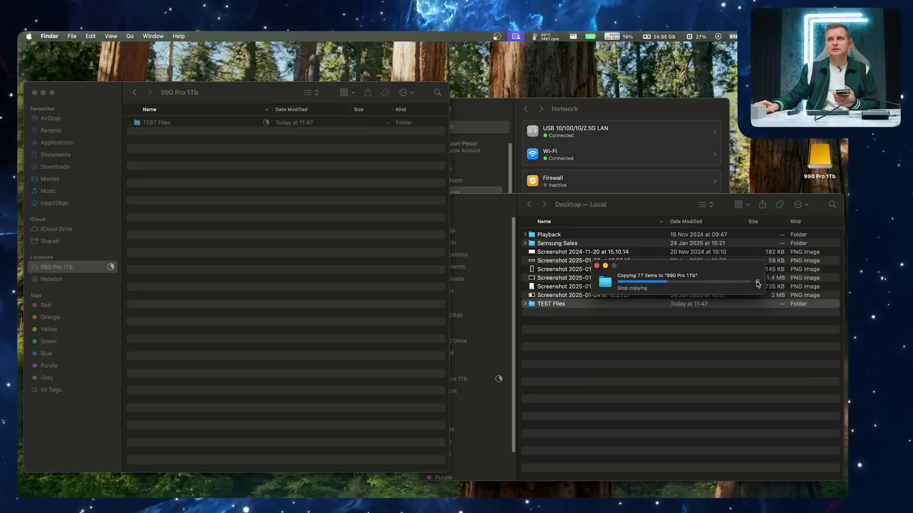
left_click(193, 125)
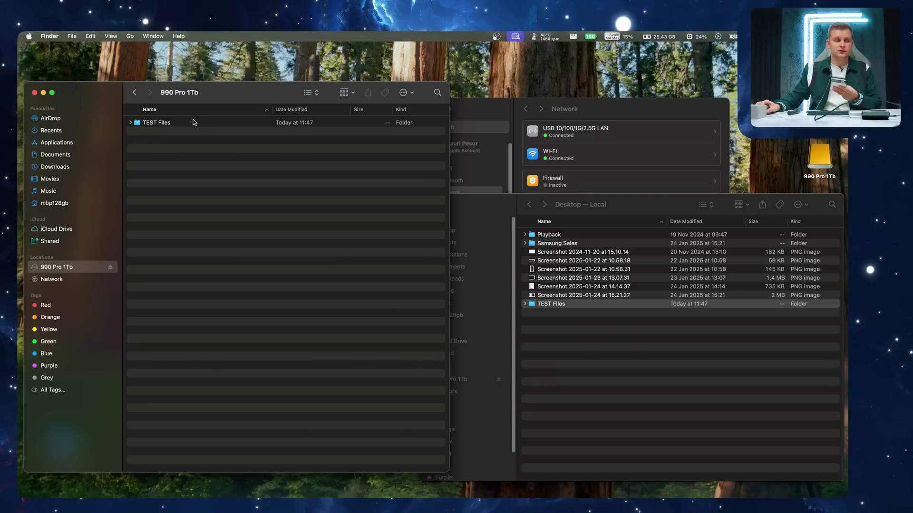
key("super+k")
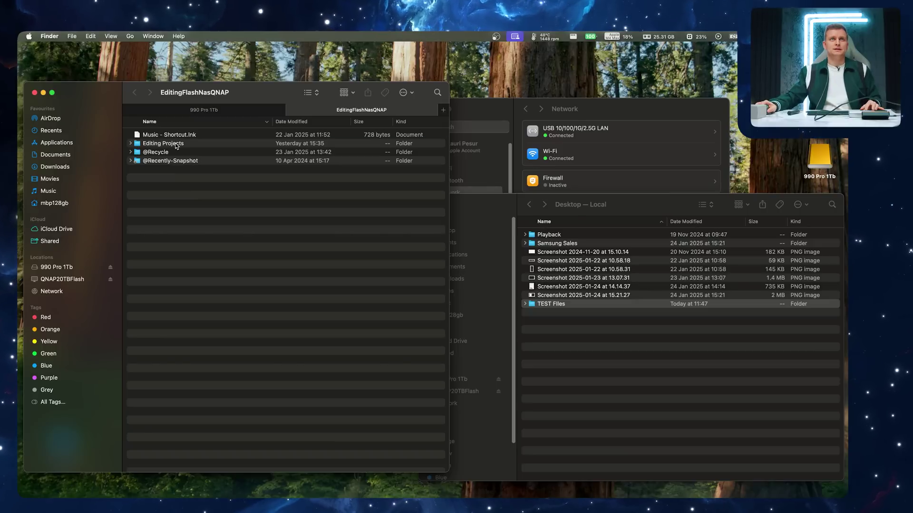
- Create a TEST footage folder in Editing Projects and open it in its own window
double_click(176, 144)
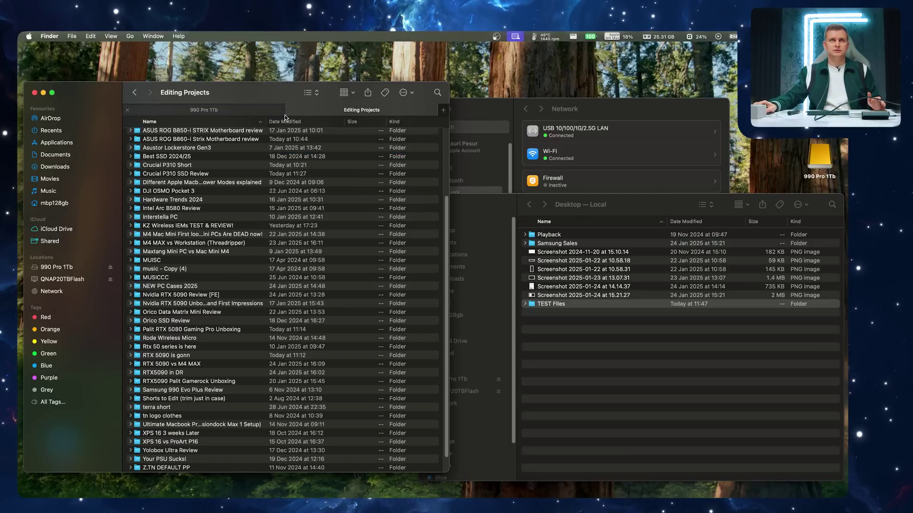
key("super+shift+n")
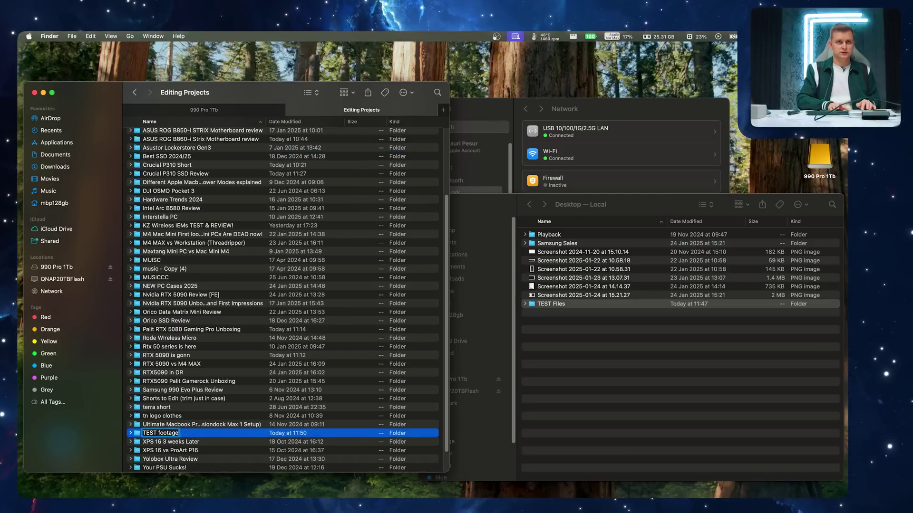
key("Return")
double_click(169, 418)
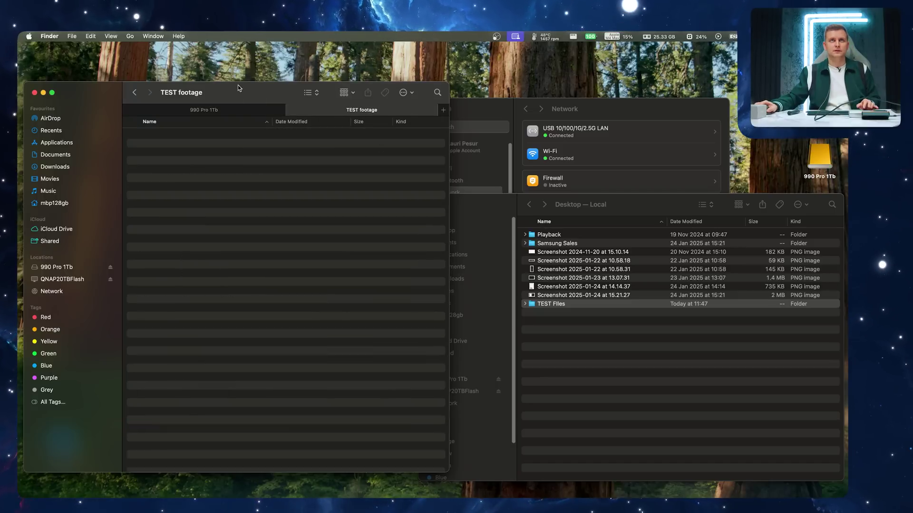
left_click_drag(328, 113, 597, 187)
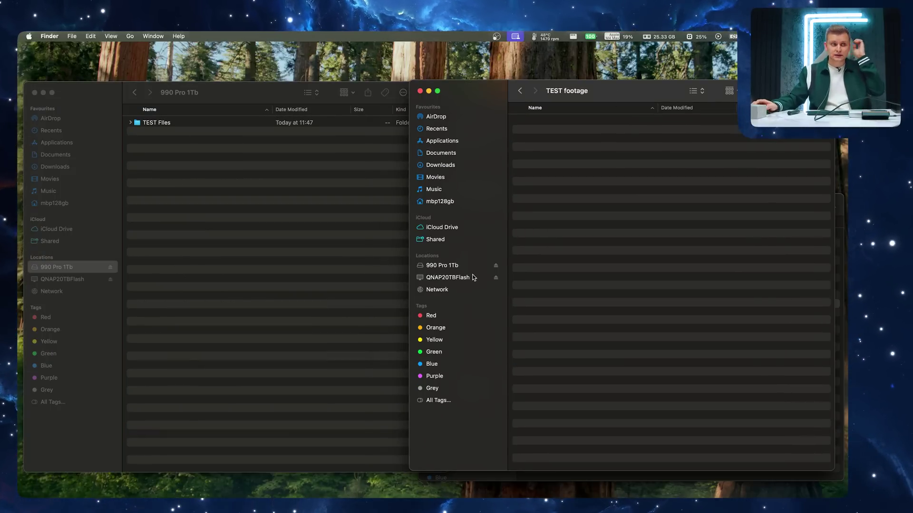
- Copy the TEST Files folder from 990 Pro 1Tb into TEST footage
left_click(373, 250)
left_click(176, 123)
left_click_drag(162, 125, 689, 202)
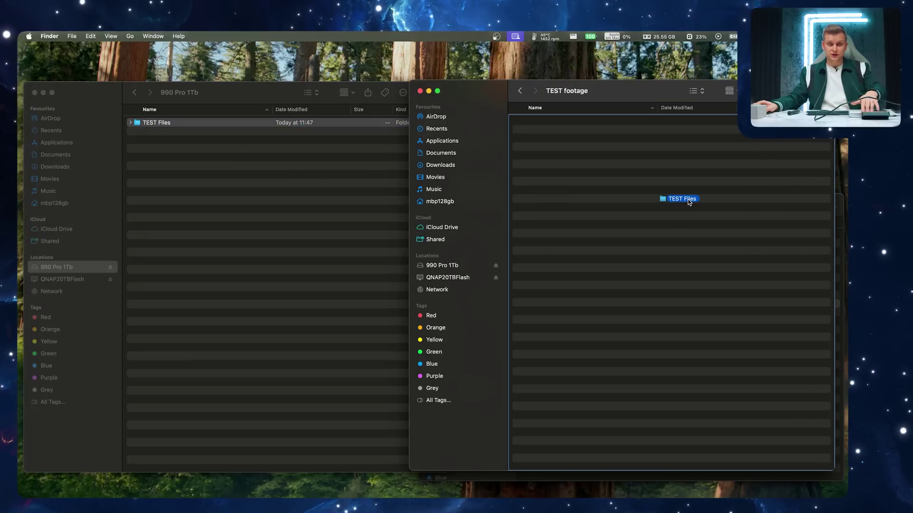
left_click_drag(689, 203, 690, 202)
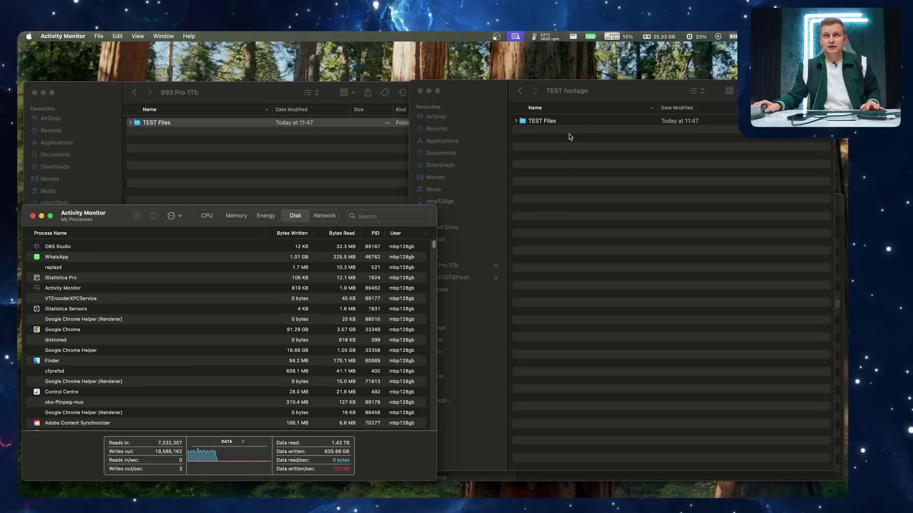
- Select and drag the TEST Files folder on 990 Pro 1Tb
left_click(173, 123)
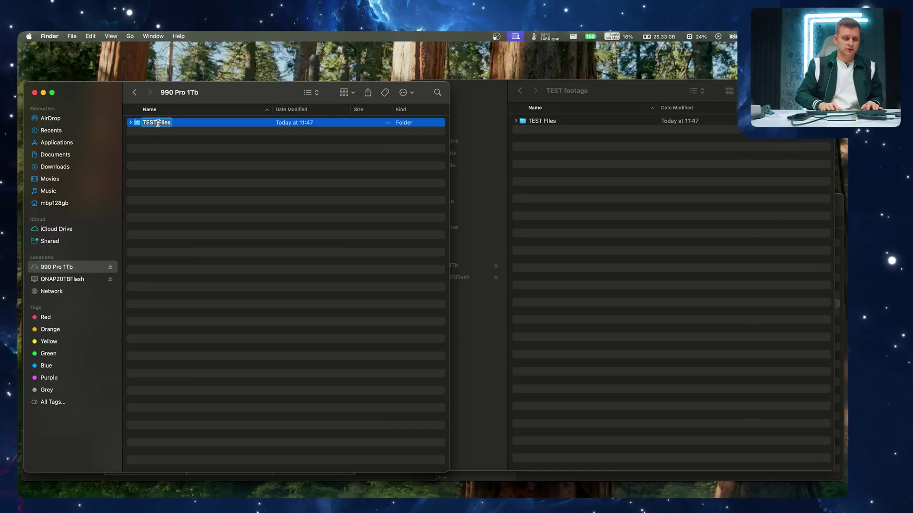
left_click_drag(166, 131, 666, 241)
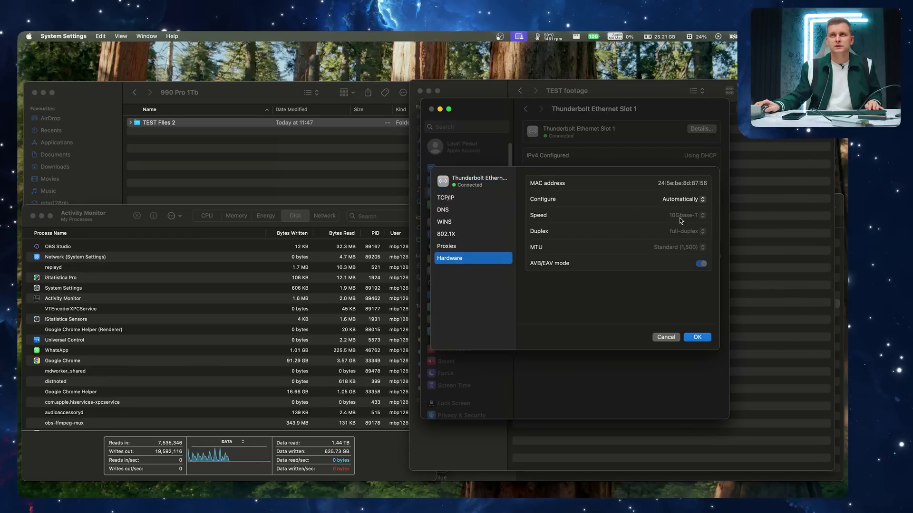
- Configure Thunderbolt Ethernet Slot 1 hardware manually at 10Gbase-T and apply it
left_click(449, 258)
left_click(679, 198)
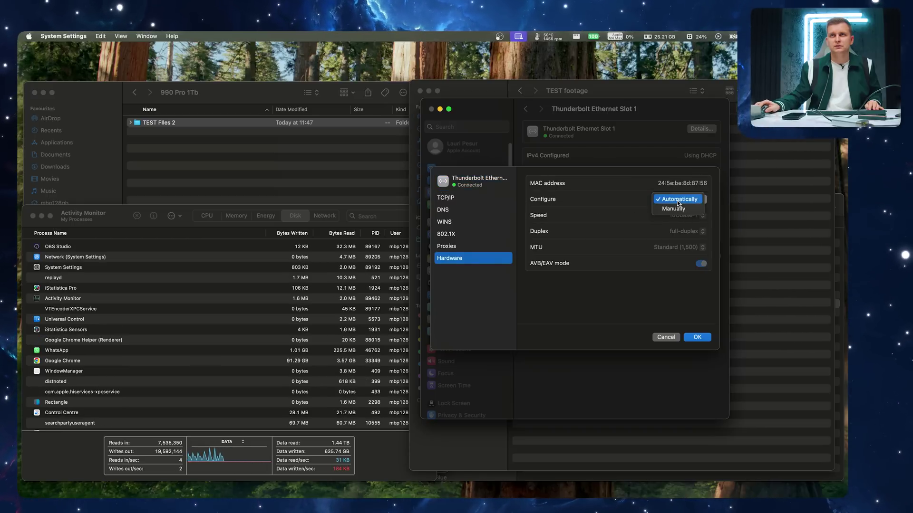
left_click(676, 209)
left_click(685, 217)
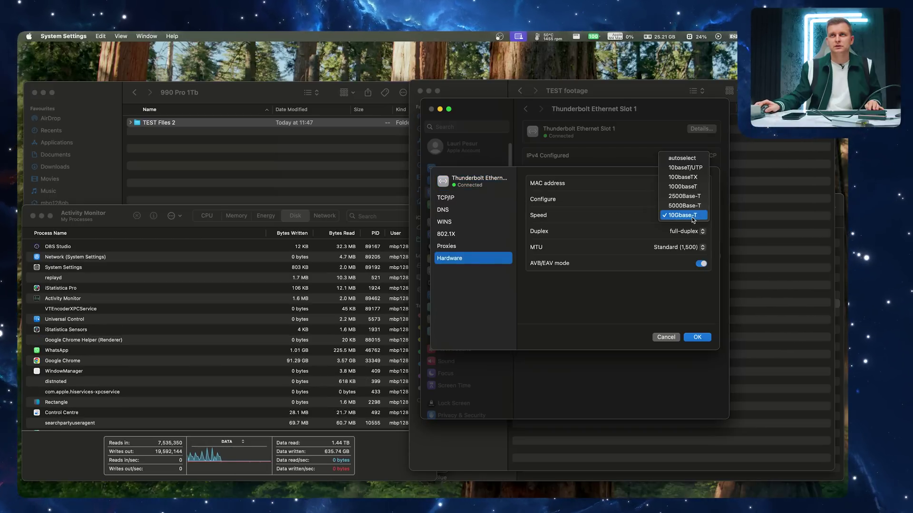
left_click(618, 214)
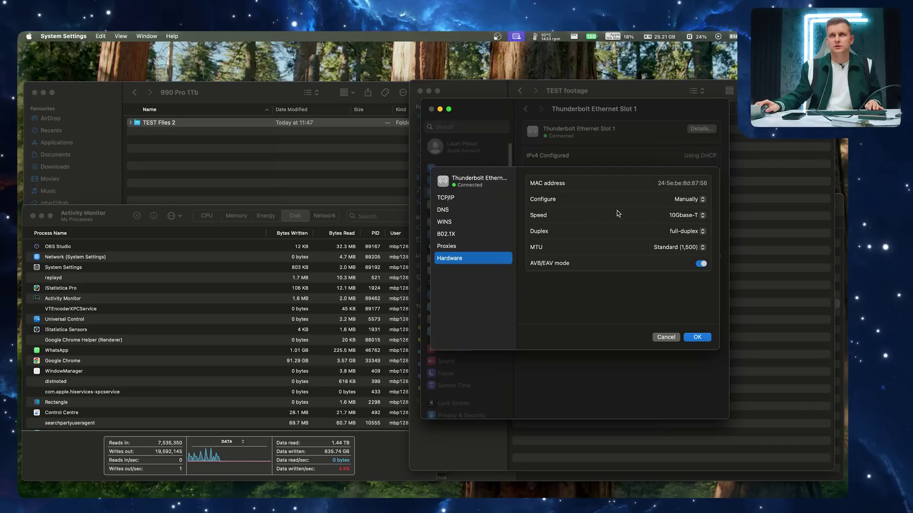
left_click(696, 337)
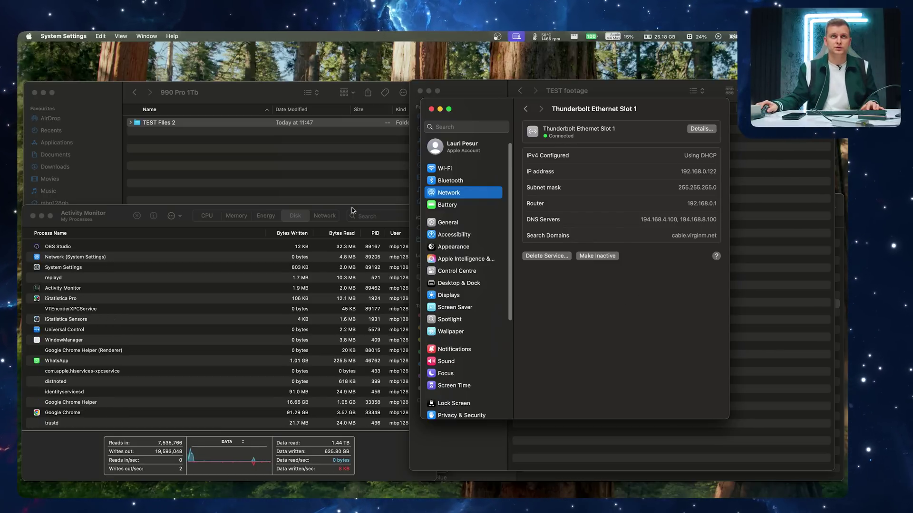
- Copy TEST Files 2 from 990 Pro 1Tb into the TEST footage folder
left_click(341, 189)
left_click_drag(598, 107, 620, 211)
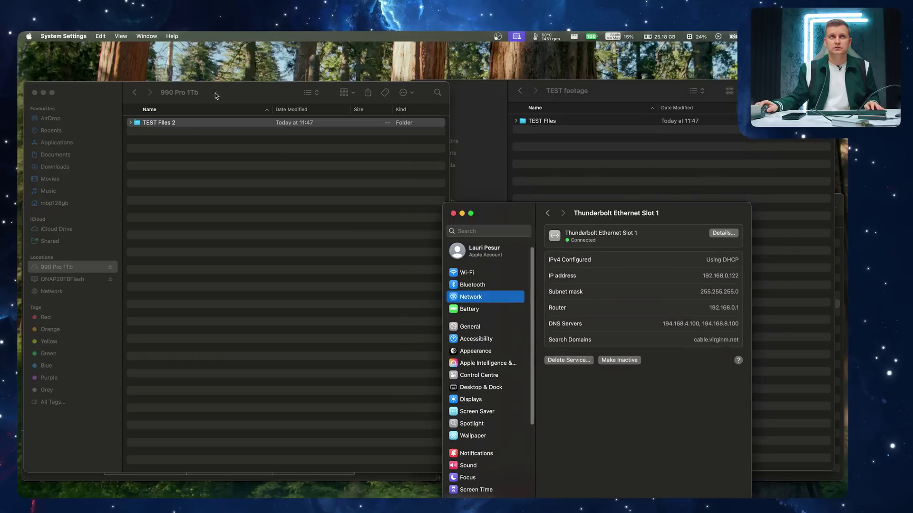
left_click(175, 124)
left_click_drag(167, 126, 528, 148)
- Reopen the Thunderbolt Ethernet adapter's details in System Settings
left_click(582, 440)
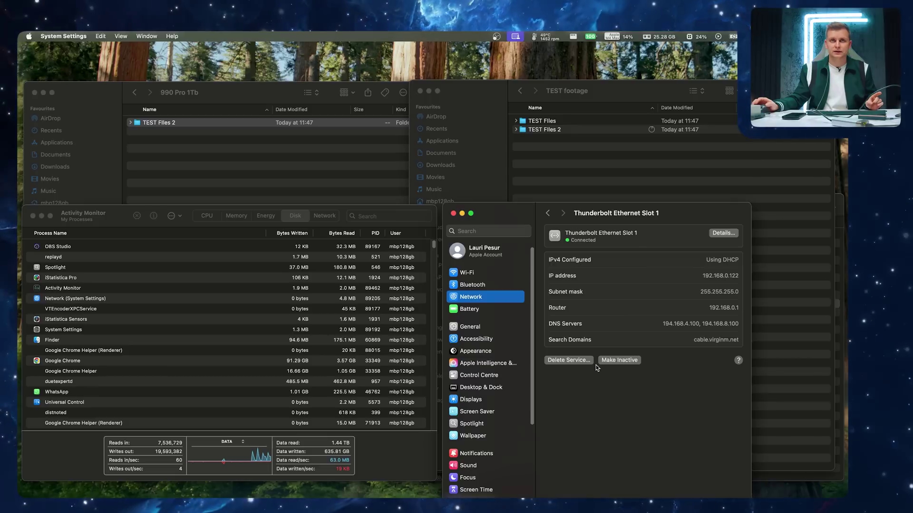
key("super+Tab")
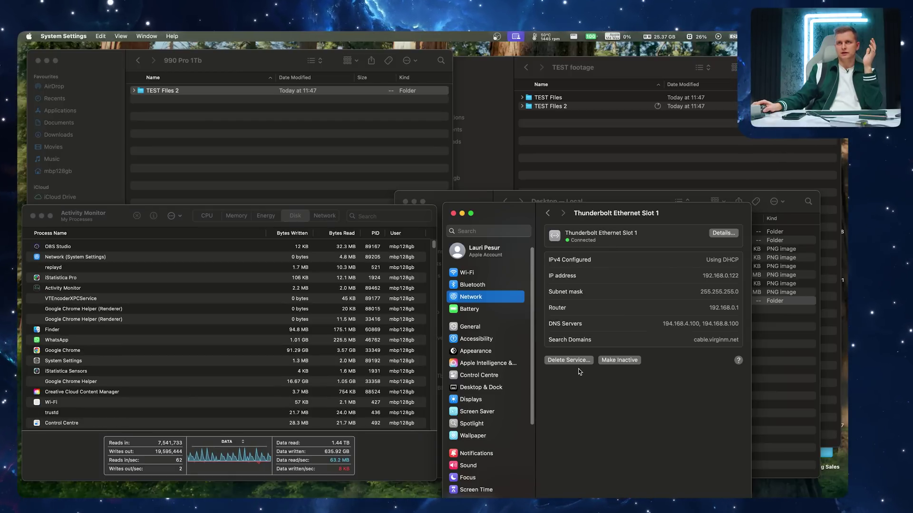
left_click(722, 235)
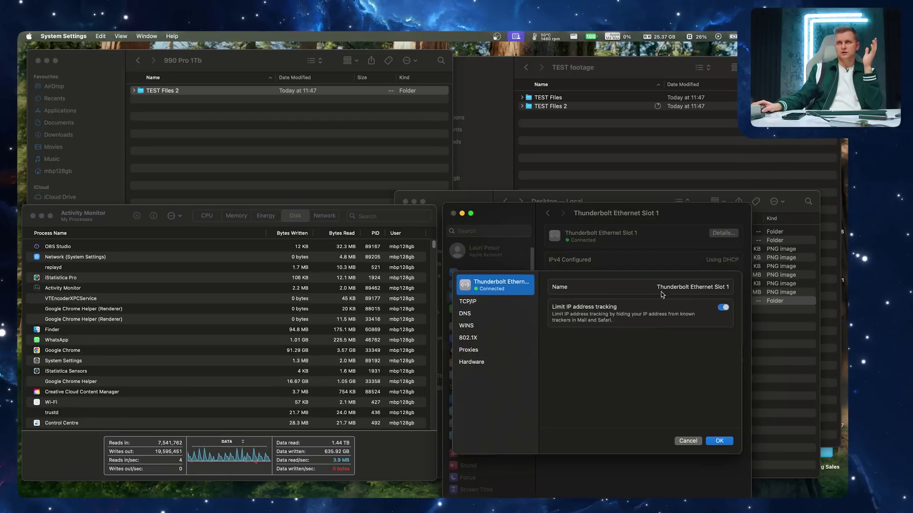
- Check the Ethernet adapter's hardware speed settings, then cancel the details sheet
left_click(471, 362)
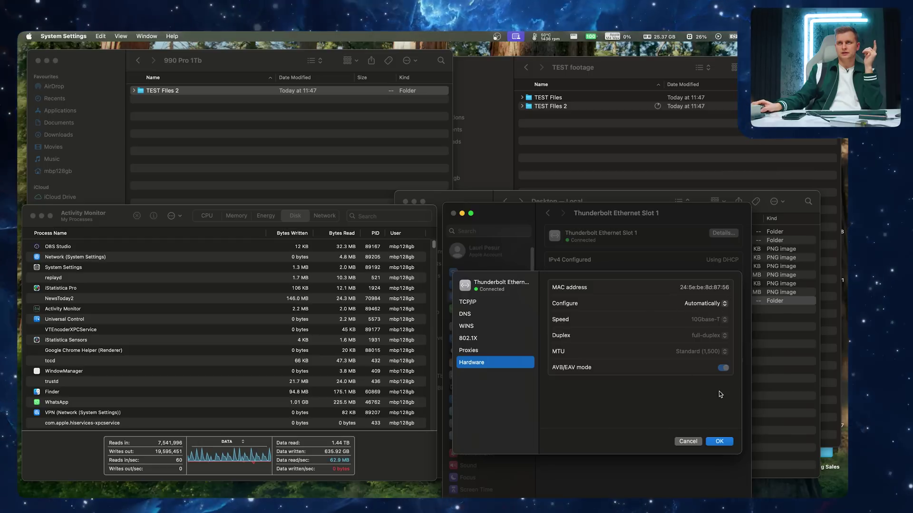
left_click(689, 441)
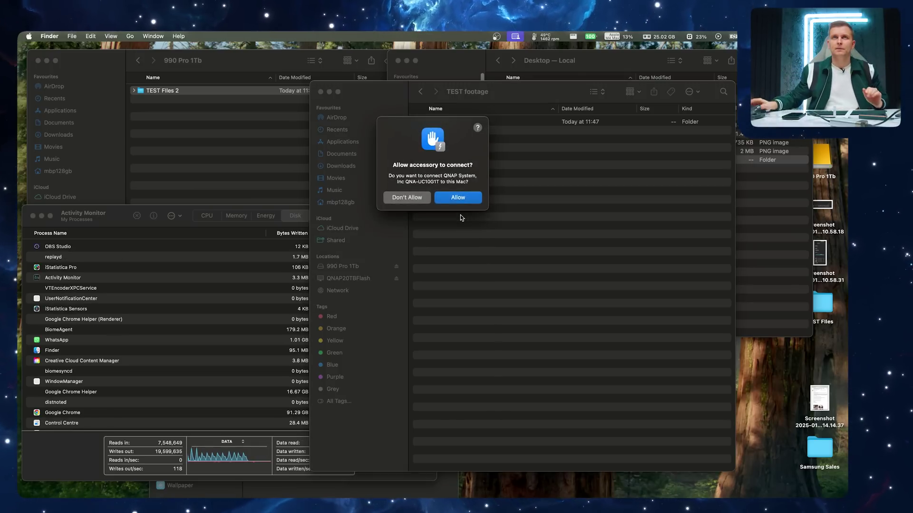
- Allow the QNAP Thunderbolt Ethernet adapter to connect and turn Wi-Fi off
left_click(457, 198)
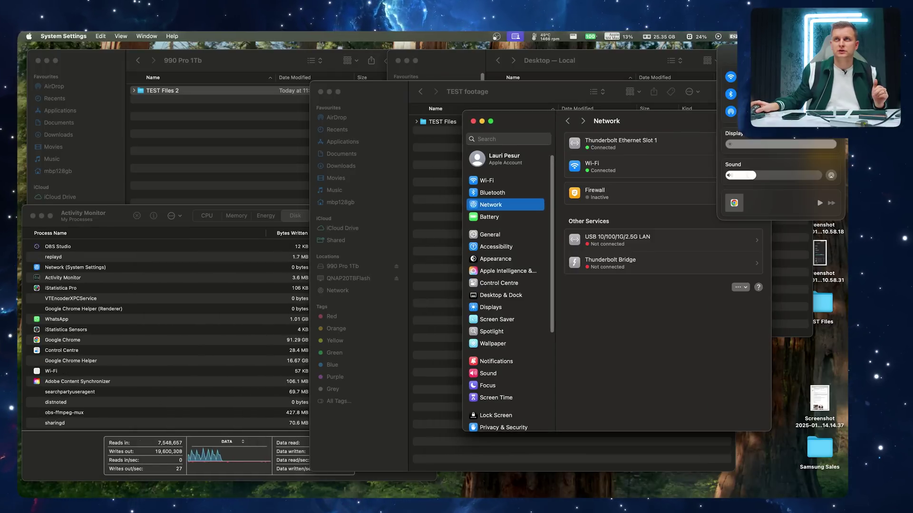
left_click(761, 77)
left_click(853, 53)
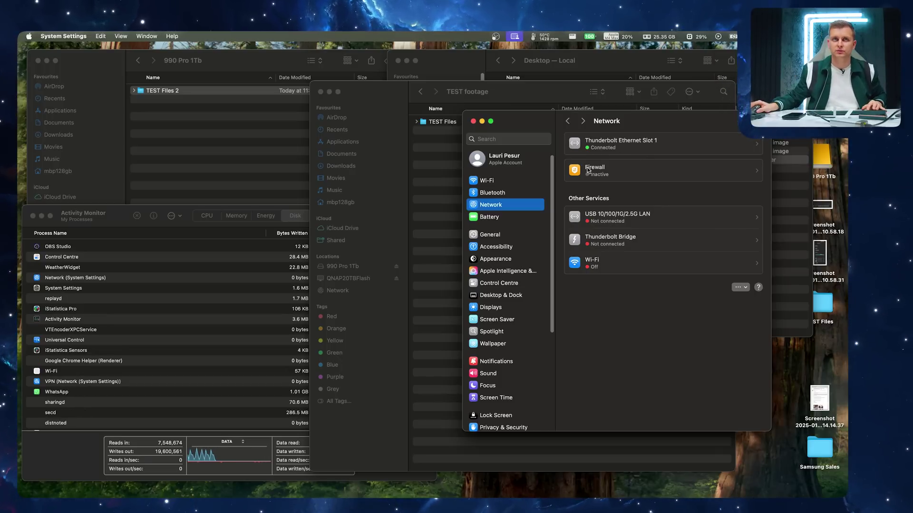
- Copy the TEST Files 2 folder into the TEST footage window again and check disk activity
left_click(427, 141)
left_click_drag(516, 87, 609, 81)
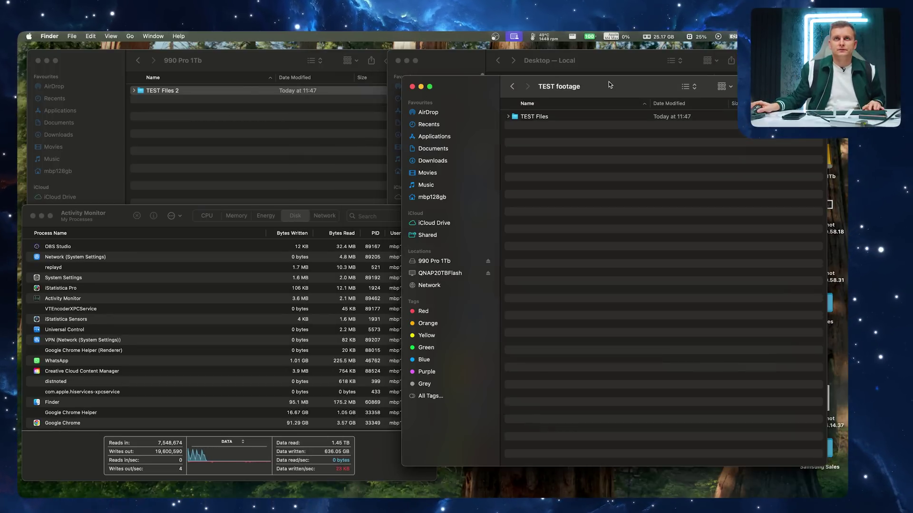
left_click(166, 91)
left_click_drag(167, 92, 603, 207)
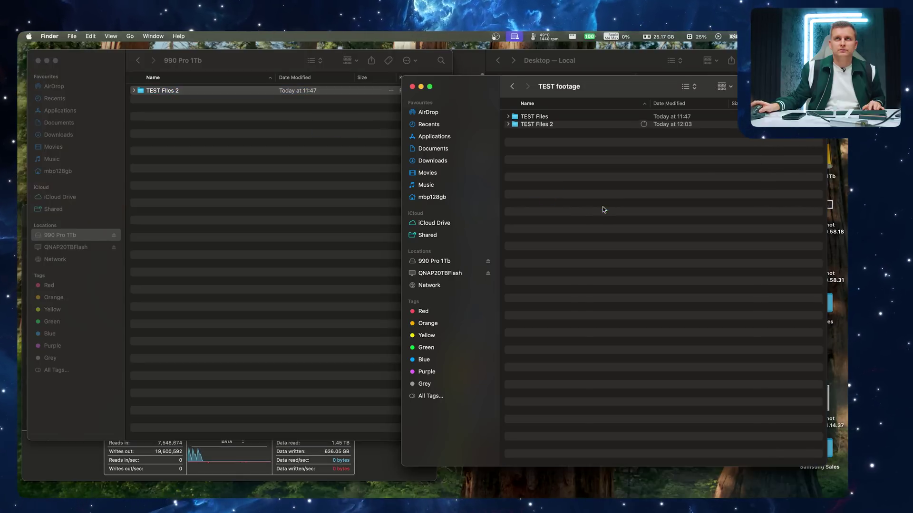
left_click(383, 469)
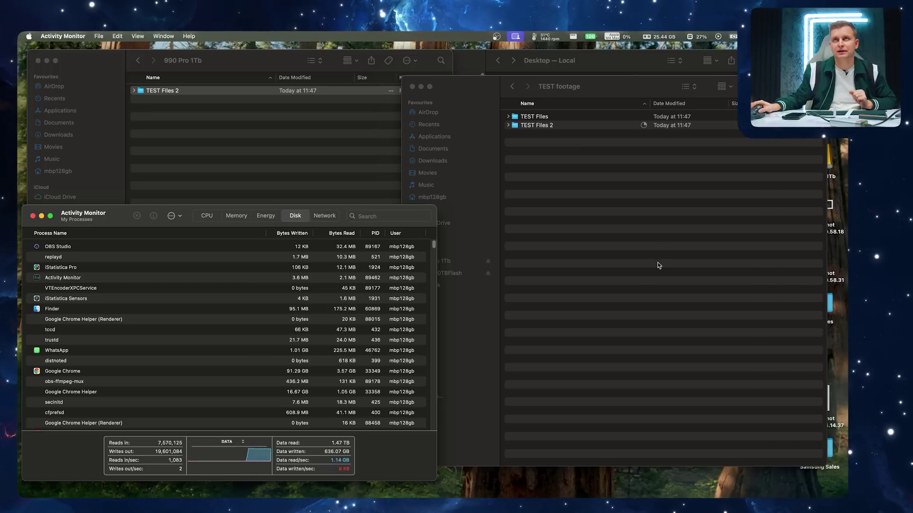
- Delete the unfinished TEST Files 2 copy in TEST footage and recopy it from the 990 Pro
key("ctrl+Up")
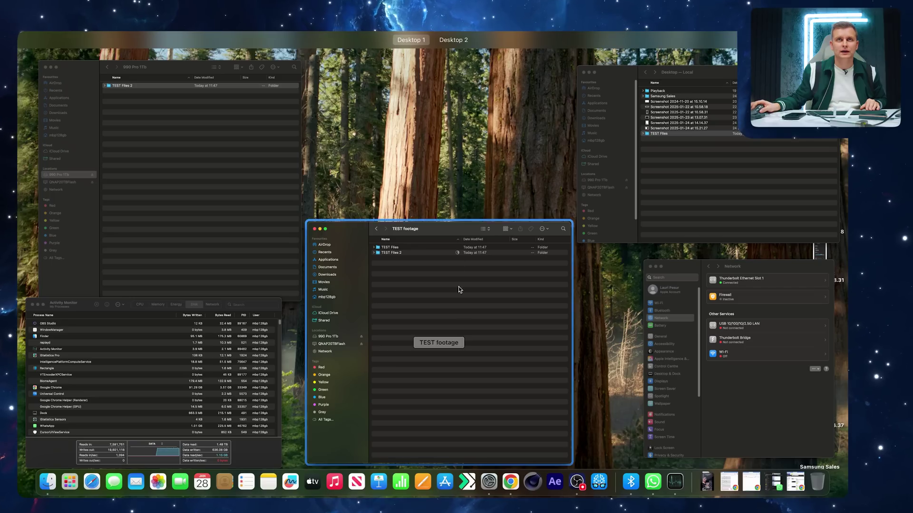
left_click(468, 333)
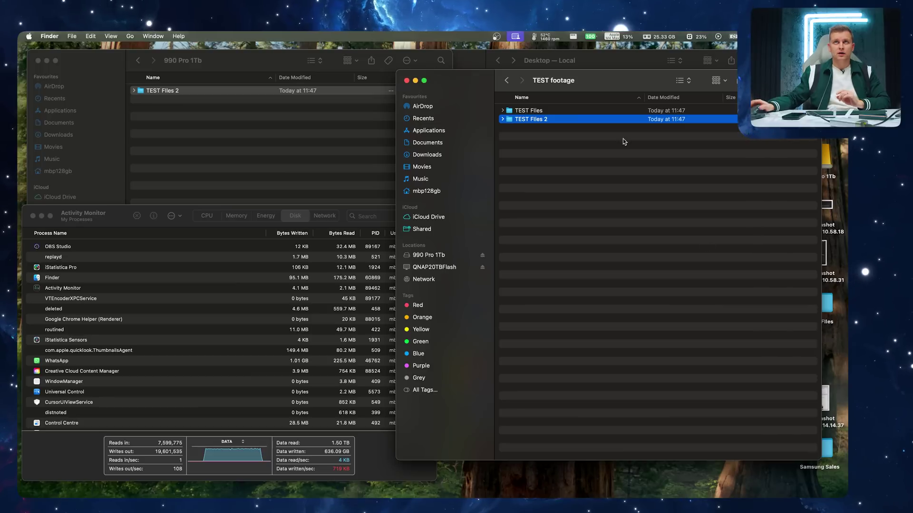
left_click(541, 120)
key("super+BackSpace")
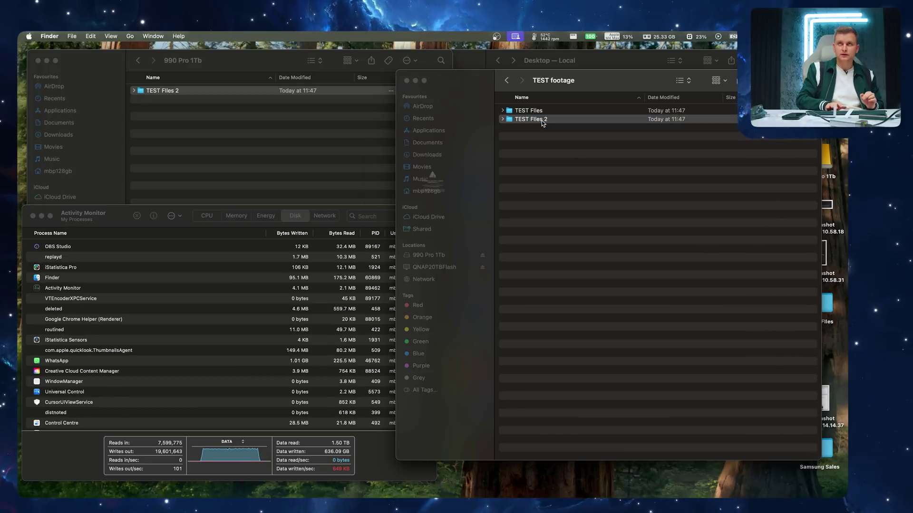
left_click_drag(162, 91, 586, 160)
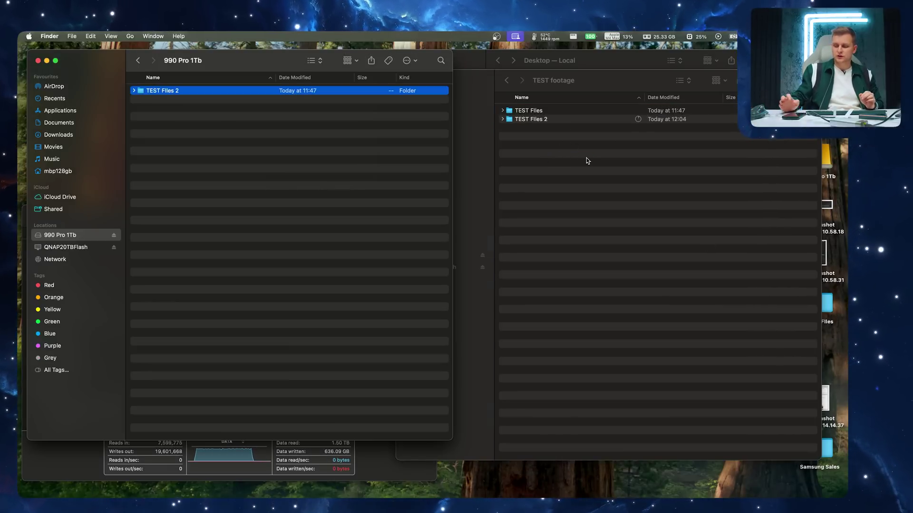
left_click(586, 160)
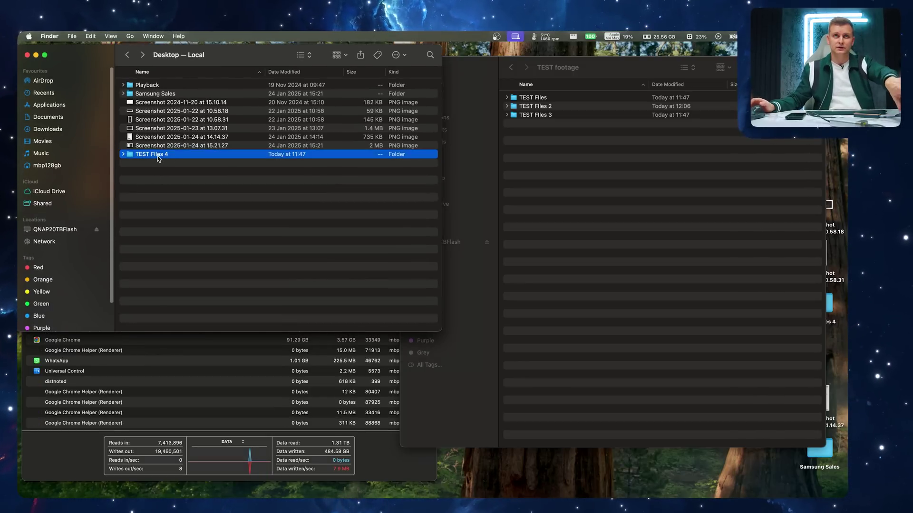
- Copy the TEST Files 4 folder from the local Desktop into the NAS's TEST footage folder
left_click_drag(158, 159, 594, 190)
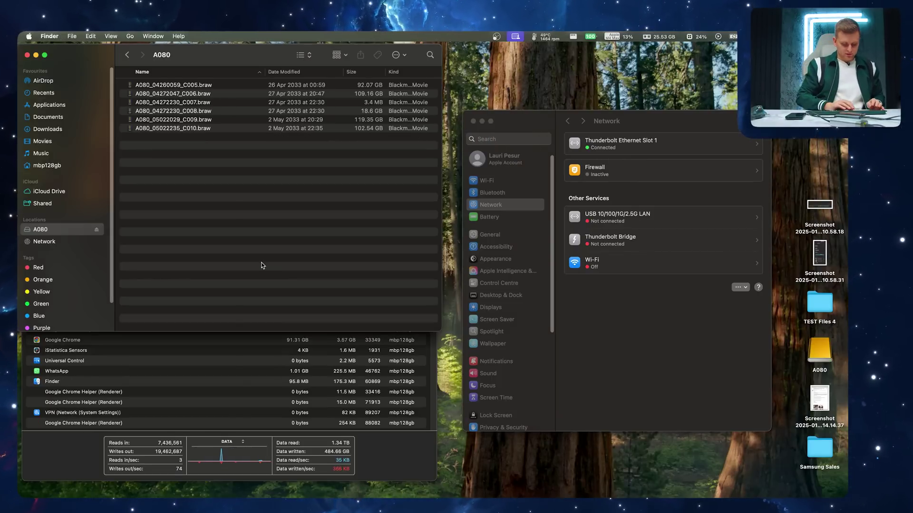
- Reconnect to smb://qnap20tbflash and mount the EditingFlashNasQNAP share
key("super+k")
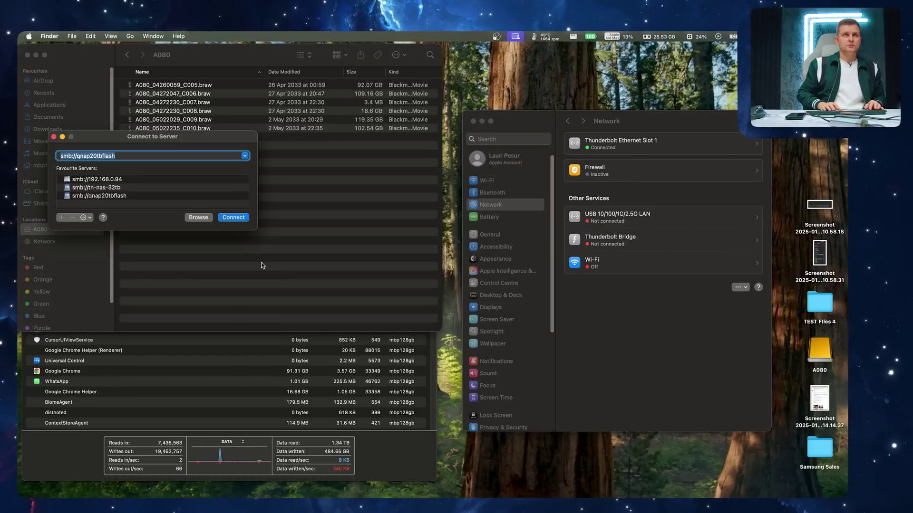
key("Return")
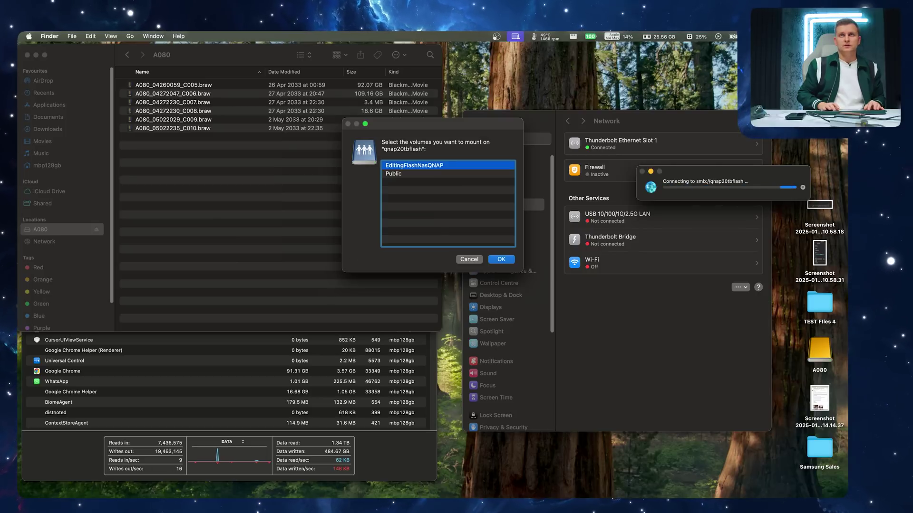
key("Return")
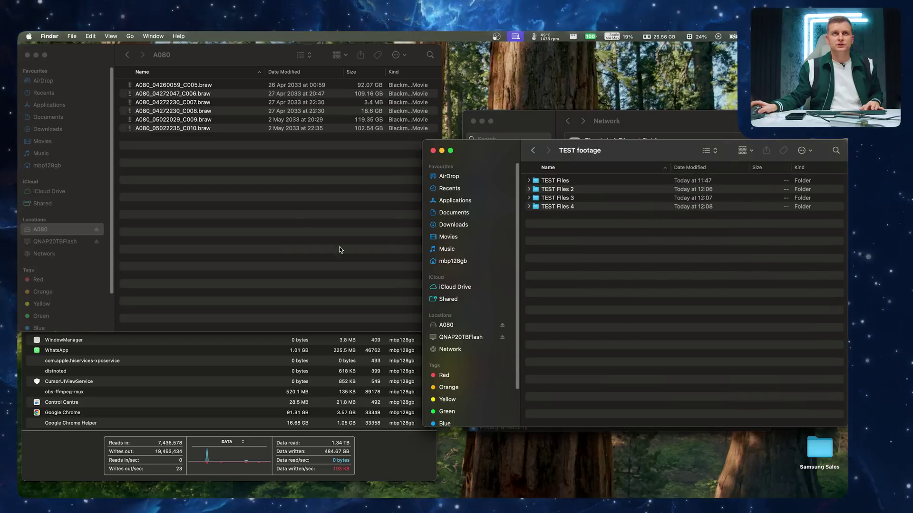
- Copy A080_05022235_C010.braw from the A080 card into TEST footage
left_click(339, 246)
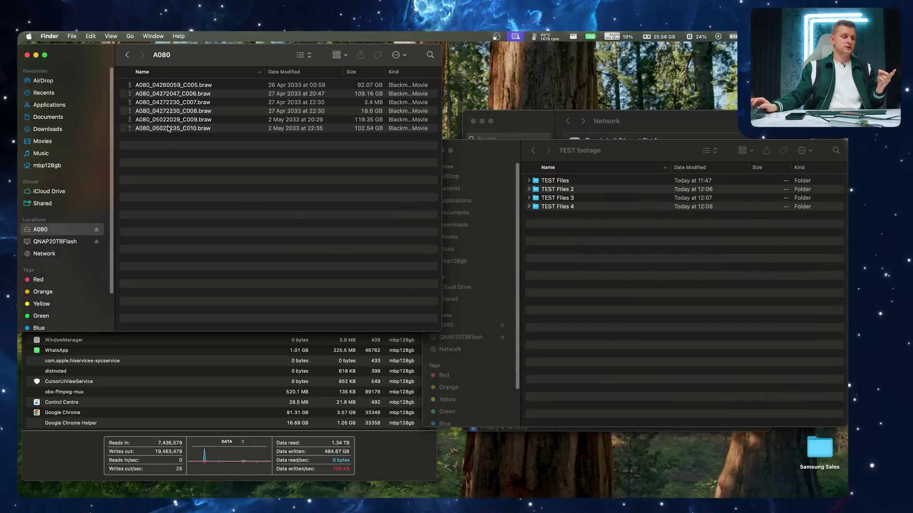
left_click(178, 129)
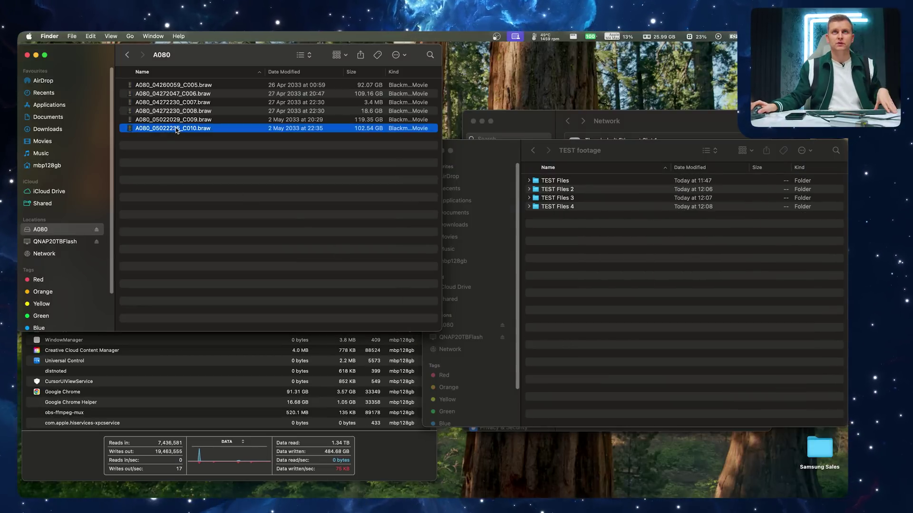
left_click_drag(177, 129, 733, 278)
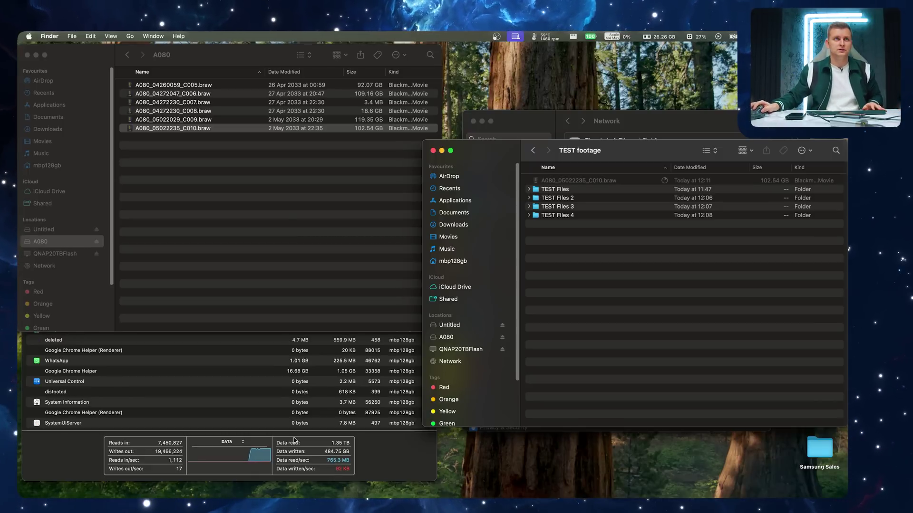
- In a new tab on the Untitled card, copy C0004.MP4 and C0005.MP4 into TEST footage
left_click(186, 277)
key("super+t")
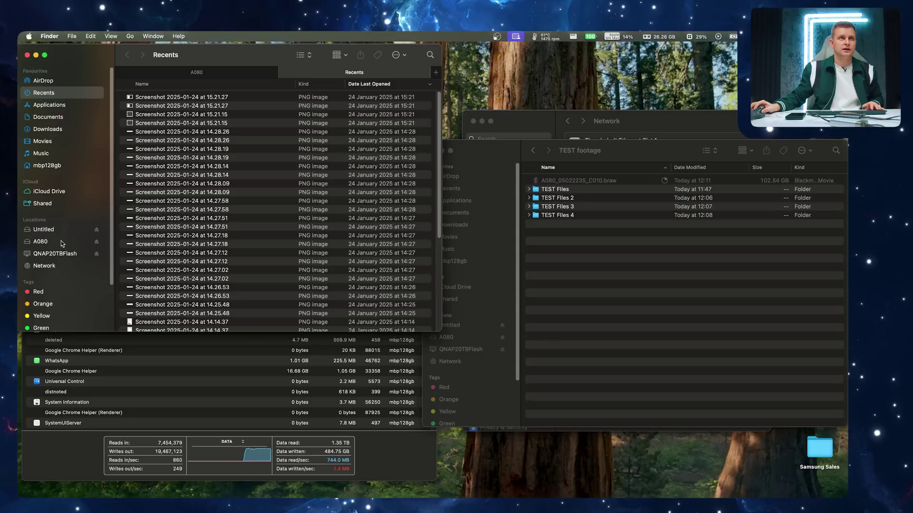
left_click(53, 229)
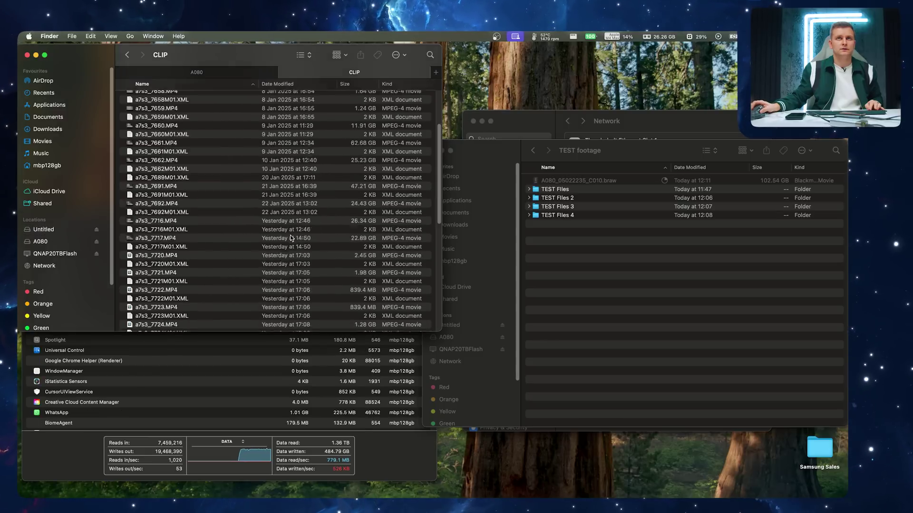
scroll(297, 258, "down", 10)
left_click(308, 314)
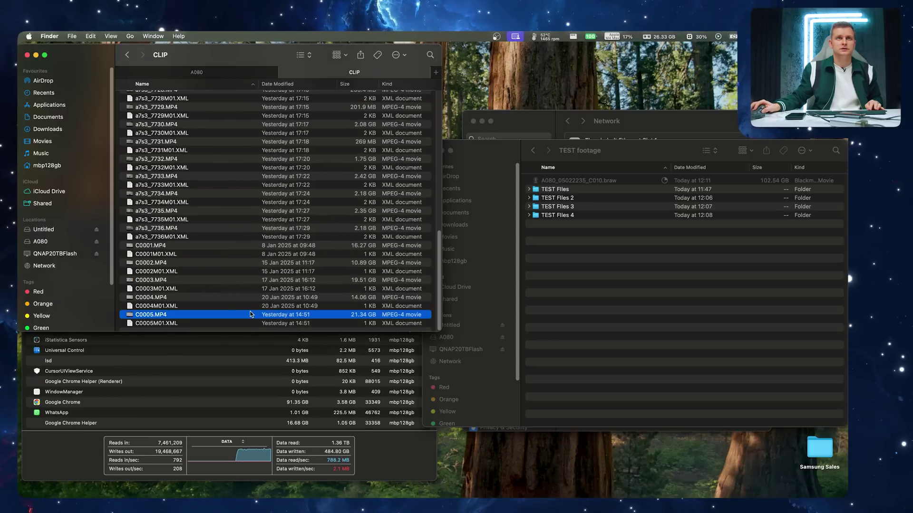
left_click(285, 297, "super")
left_click_drag(285, 297, 726, 252)
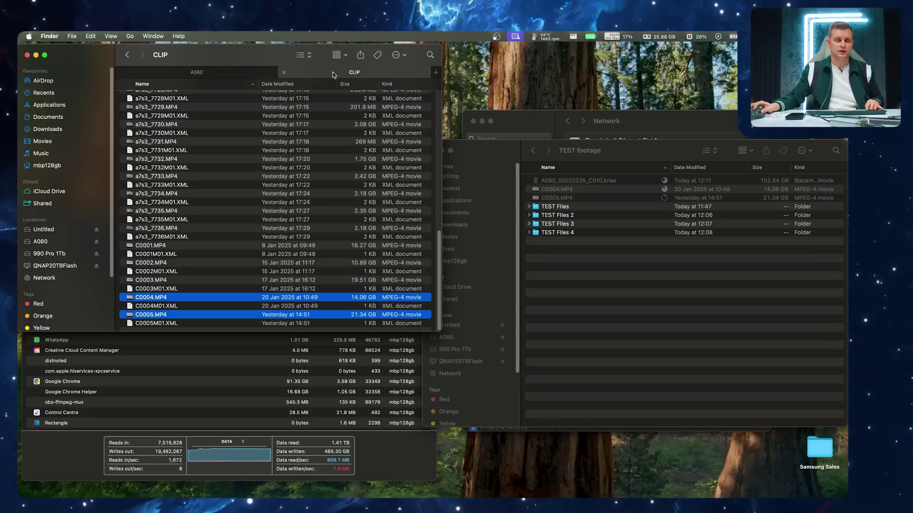
- In a new tab on the 990 Pro 1Tb drive, copy folder 5 into TEST footage
key("super+t")
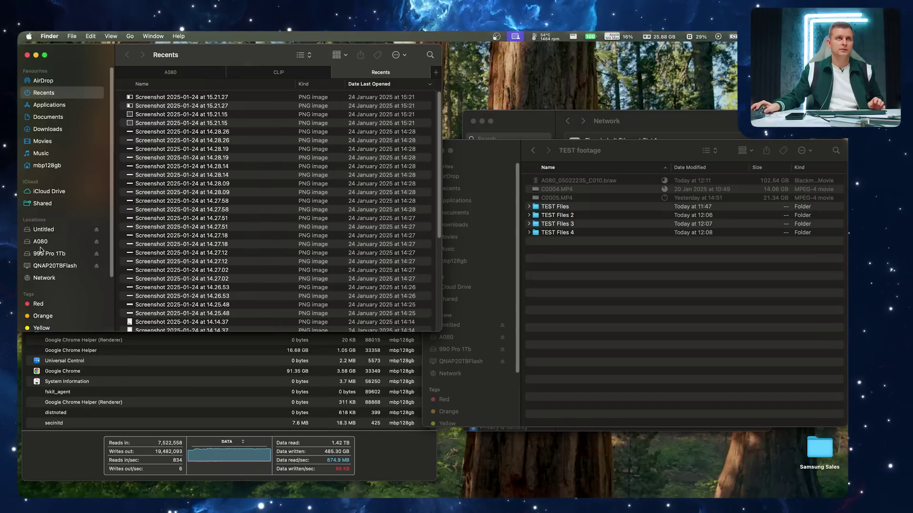
left_click(53, 255)
left_click_drag(175, 97, 729, 309)
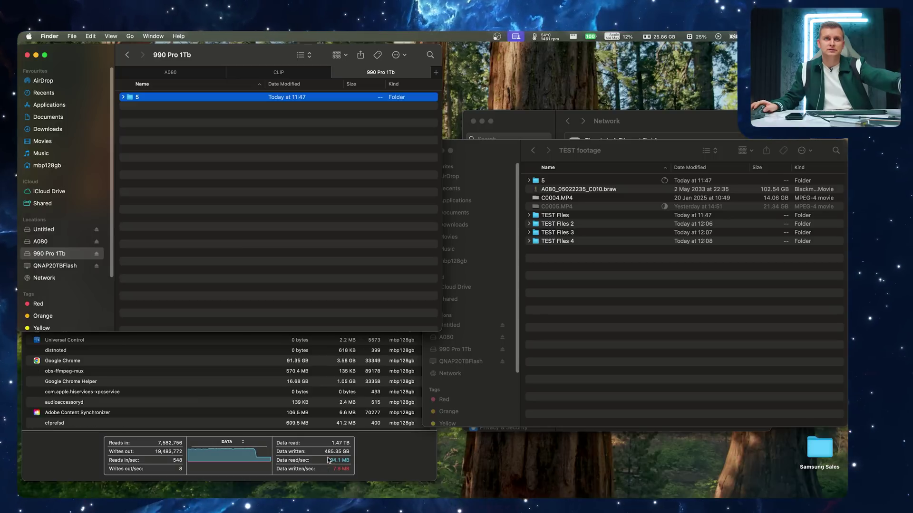
- Reposition the TEST footage window, select folder 5, and dismiss the copy error alert
left_click_drag(618, 145, 566, 151)
left_click(561, 186)
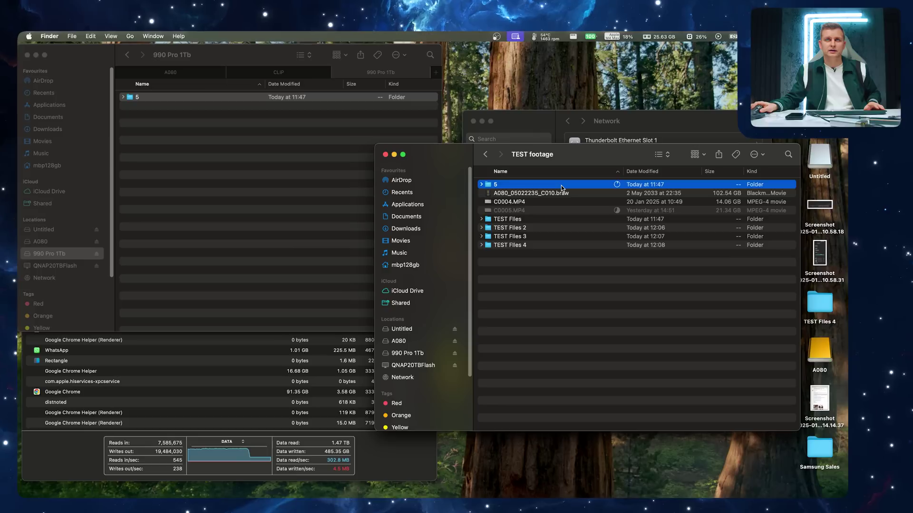
left_click(754, 313)
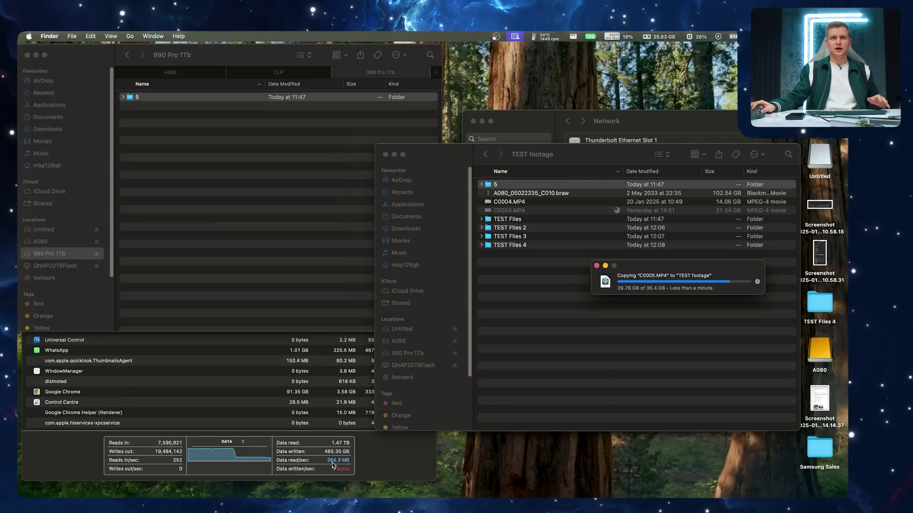